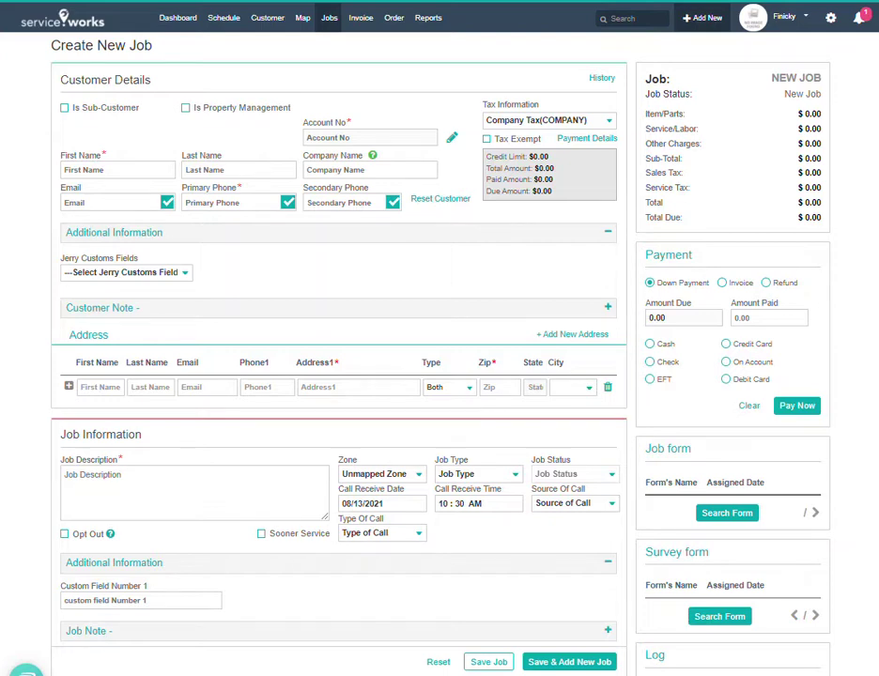
# - Start a new job and enter the customer's first and last name and company Snail Trails Hiking
pyautogui.moveTo(326, 30)
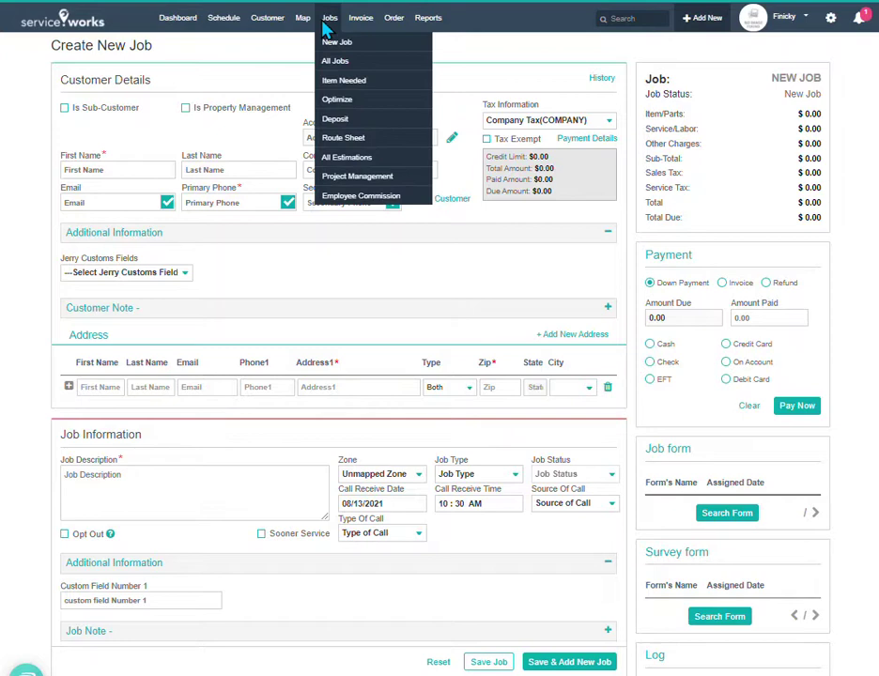
pyautogui.click(331, 45)
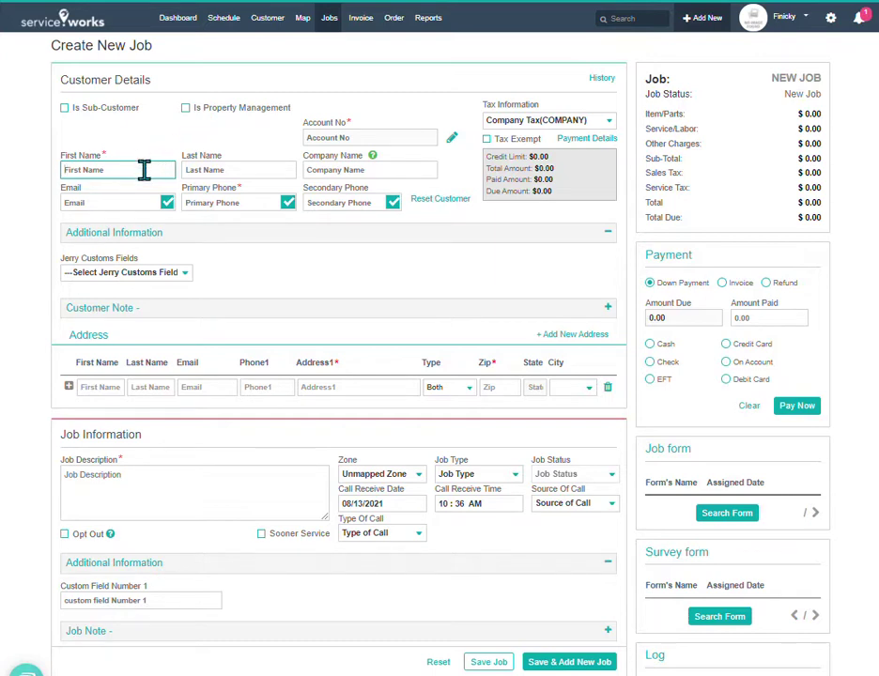
pyautogui.write('Joh')
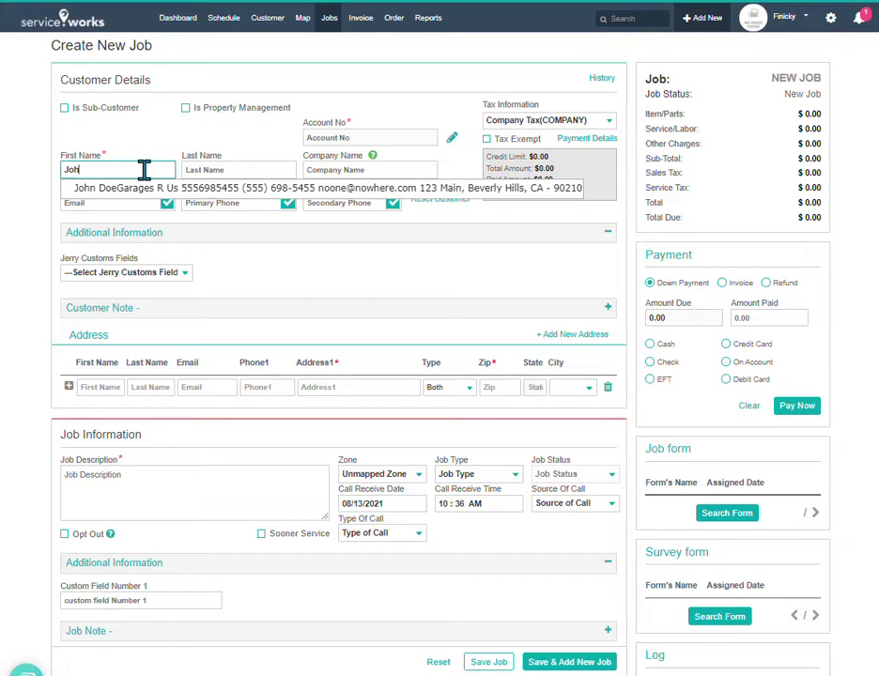
pyautogui.write('n')
pyautogui.press('Tab')
pyautogui.write('Smith')
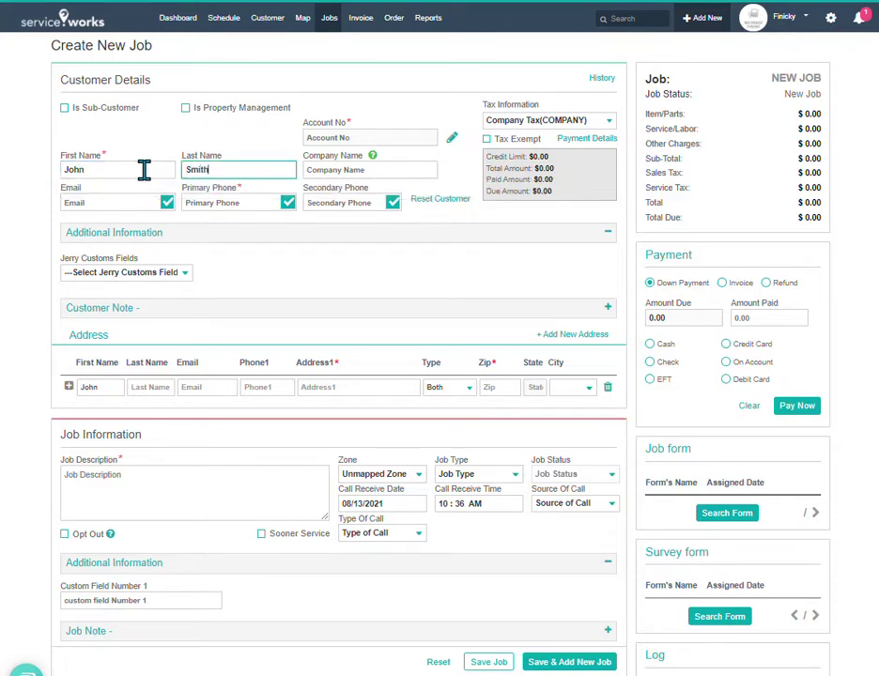
pyautogui.hotkey('ctrl', 'a')
pyautogui.press('Tab')
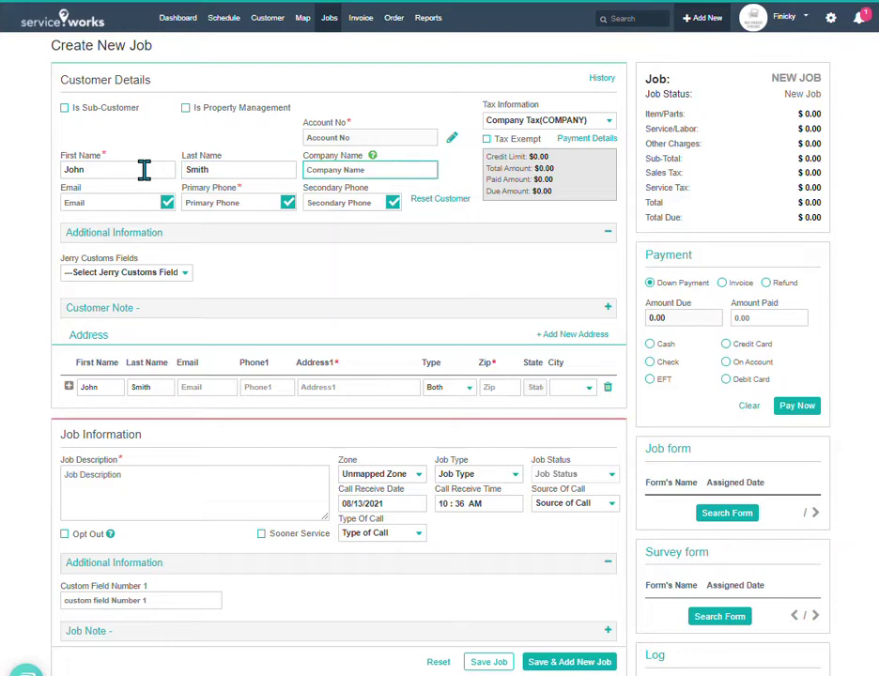
pyautogui.write('Snail Trails Hiking')
# - Enter the customer's e-mail and primary phone, then correct the e-mail's mistyped last letter
pyautogui.click(91, 202)
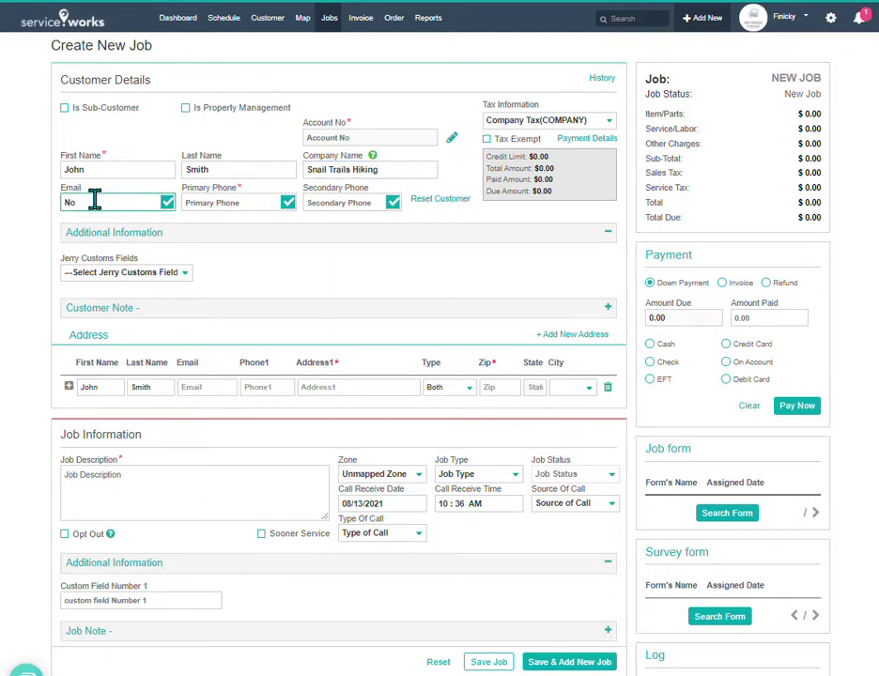
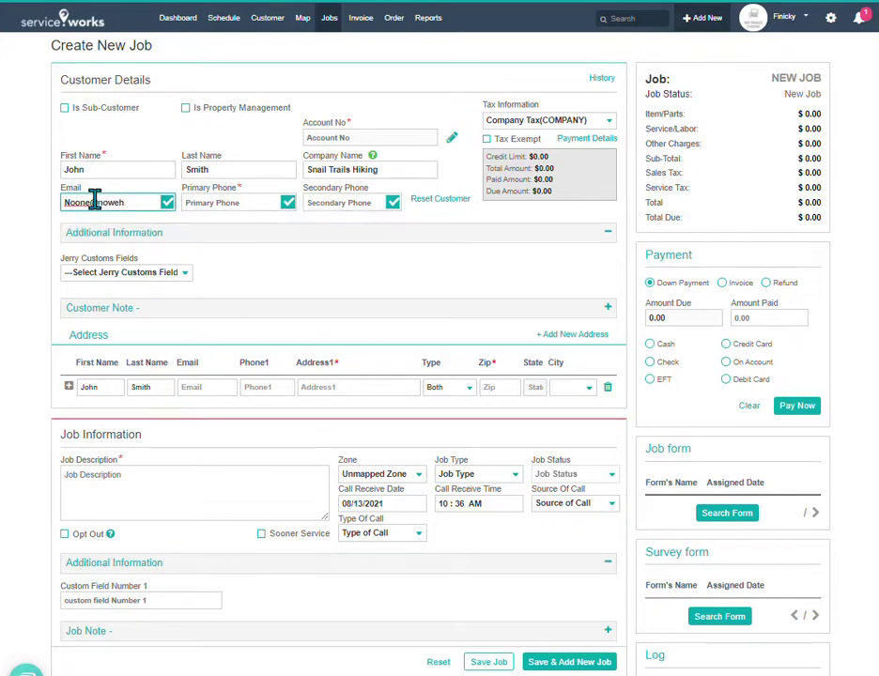
pyautogui.press('Tab')
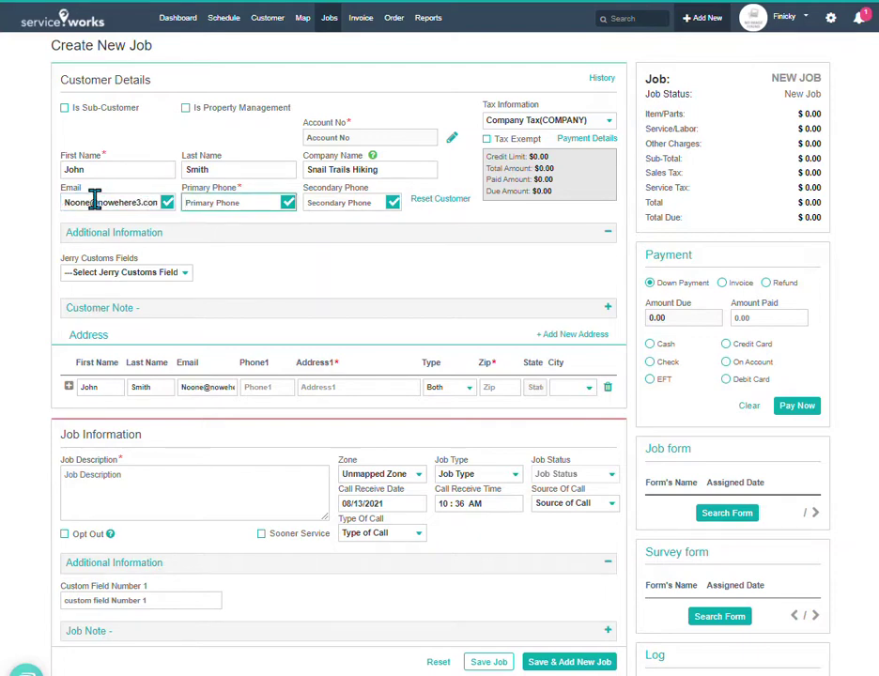
pyautogui.click(108, 201)
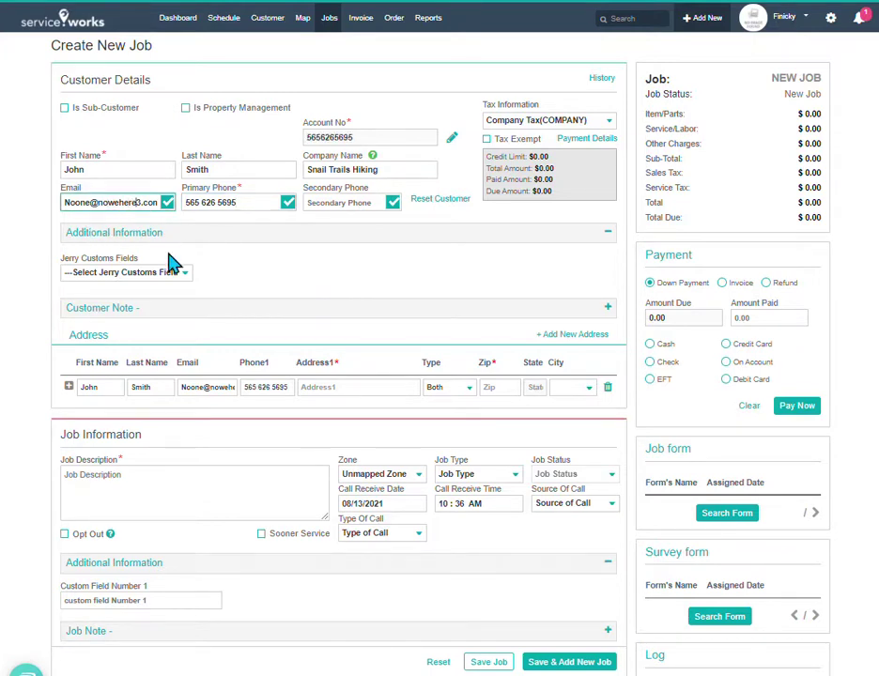
pyautogui.press('End')
pyautogui.press('BackSpace')
pyautogui.write('m')
# - Expand the Customer Note section and place the cursor in its empty note box
pyautogui.scroll(-2, 244, 284)
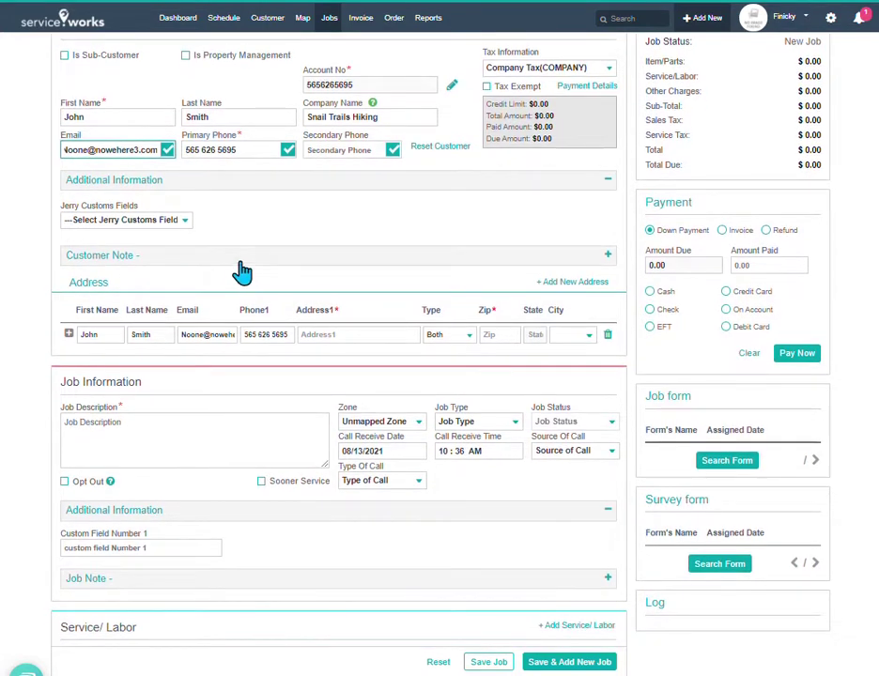
pyautogui.click(213, 262)
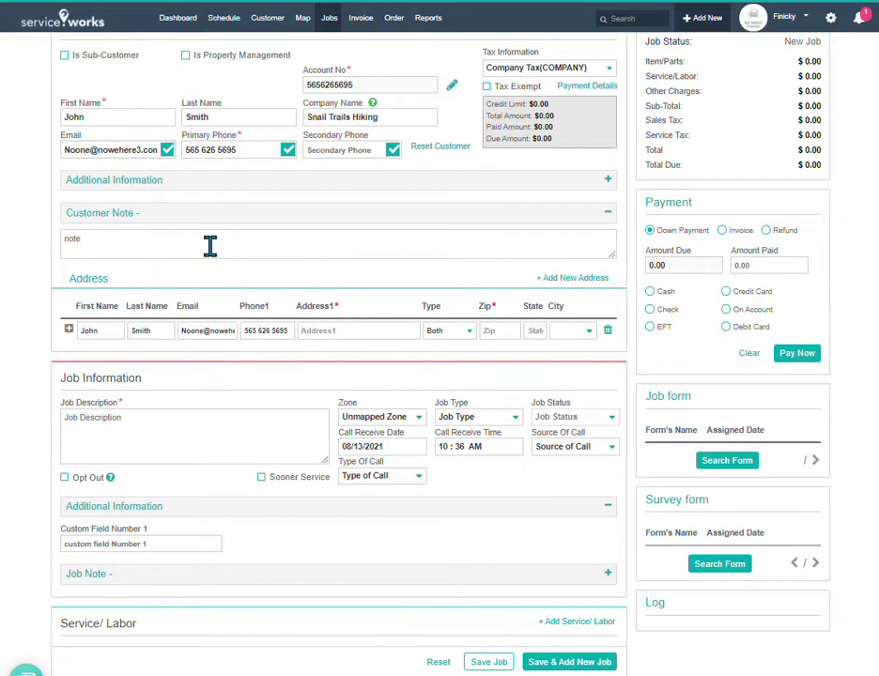
pyautogui.click(209, 246)
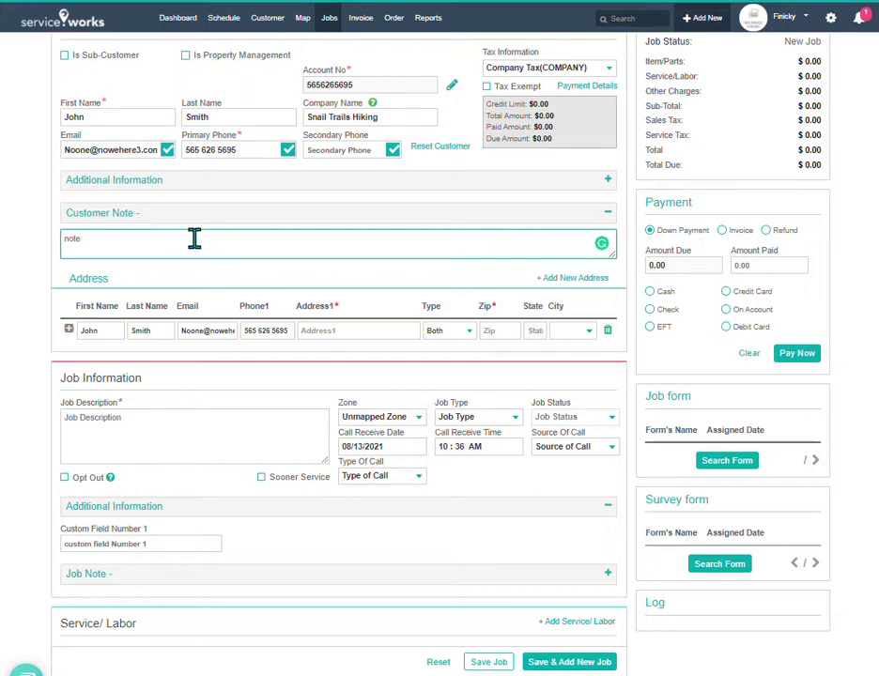
# - Enter the customer's street address and zip code in the address row so state and city fill in
pyautogui.click(350, 331)
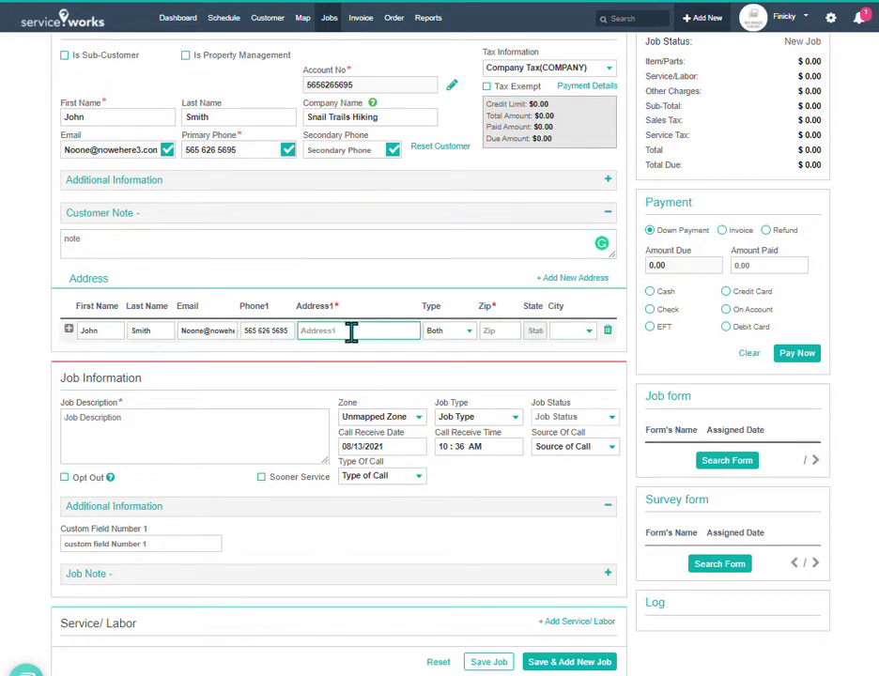
pyautogui.press('Tab')
pyautogui.press('Tab')
pyautogui.write('6')
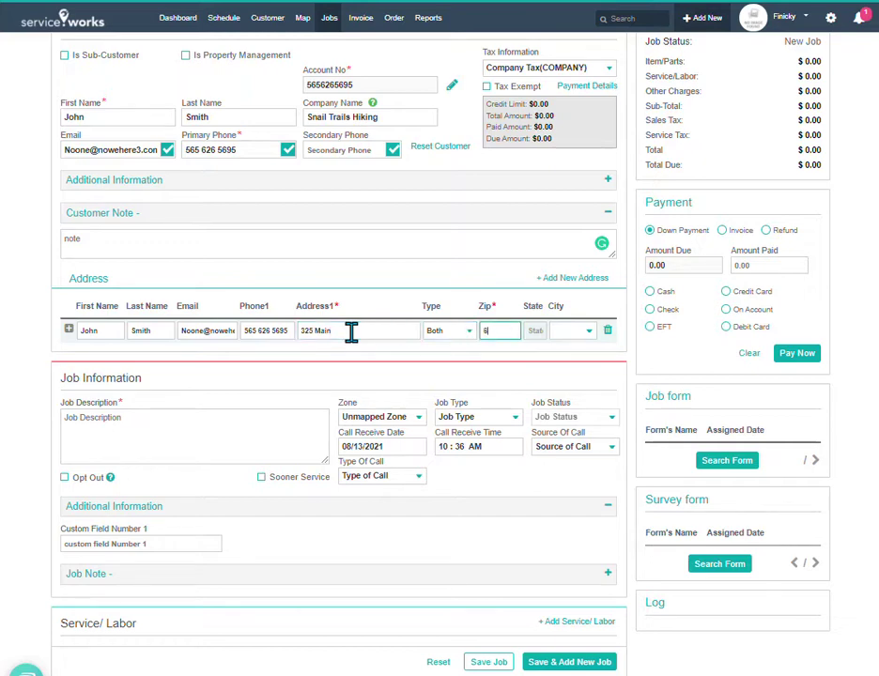
pyautogui.write('3148')
pyautogui.press('Tab')
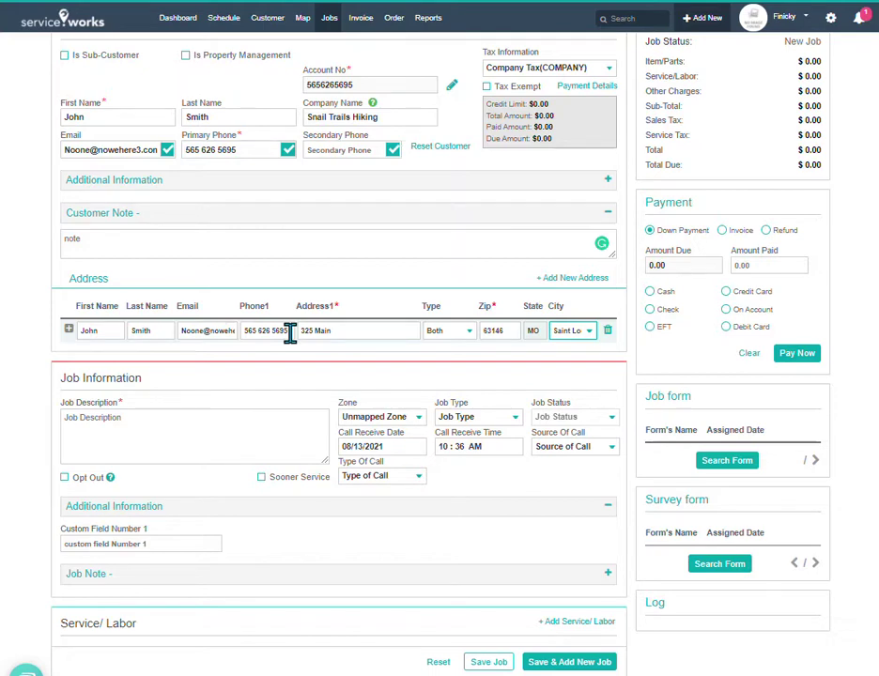
# - Type 'job desription' into the Job Description box
pyautogui.scroll(-1, 290, 340)
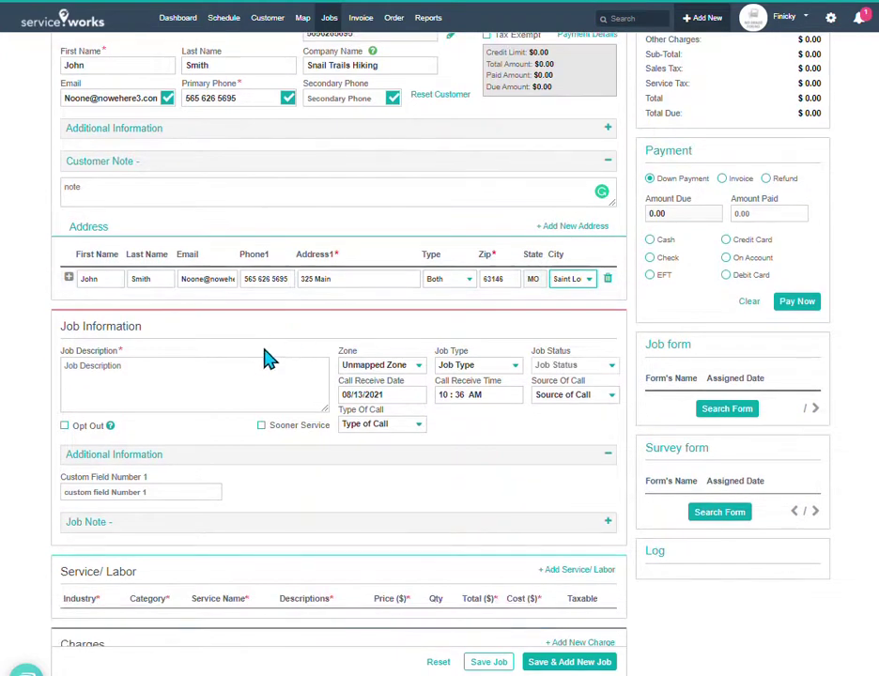
pyautogui.click(251, 374)
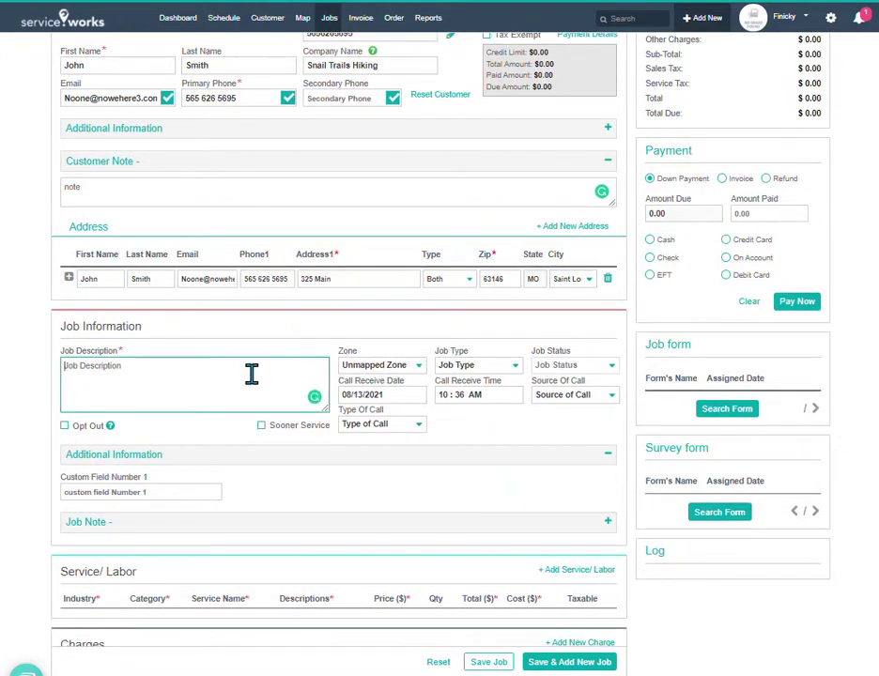
pyautogui.write('job desription')
# - Set the zone to Company Default Zone, leaving Source of Call unchanged
pyautogui.click(383, 366)
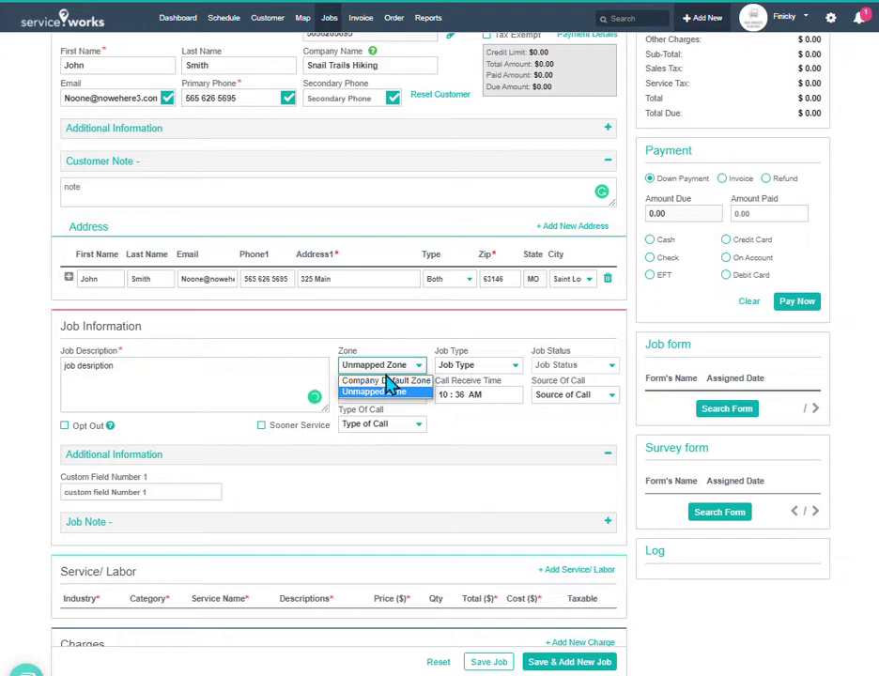
pyautogui.click(385, 380)
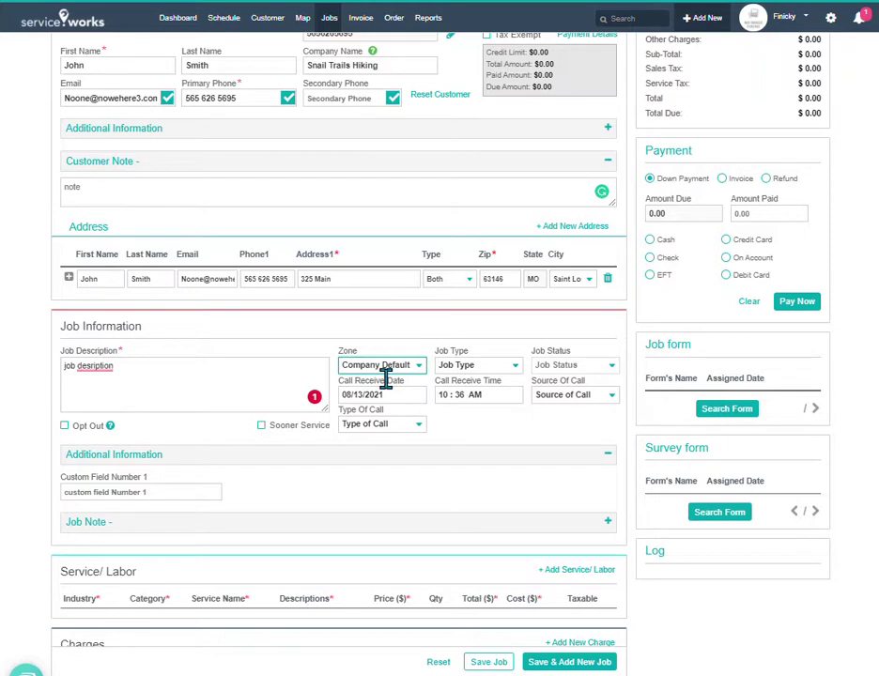
pyautogui.click(393, 368)
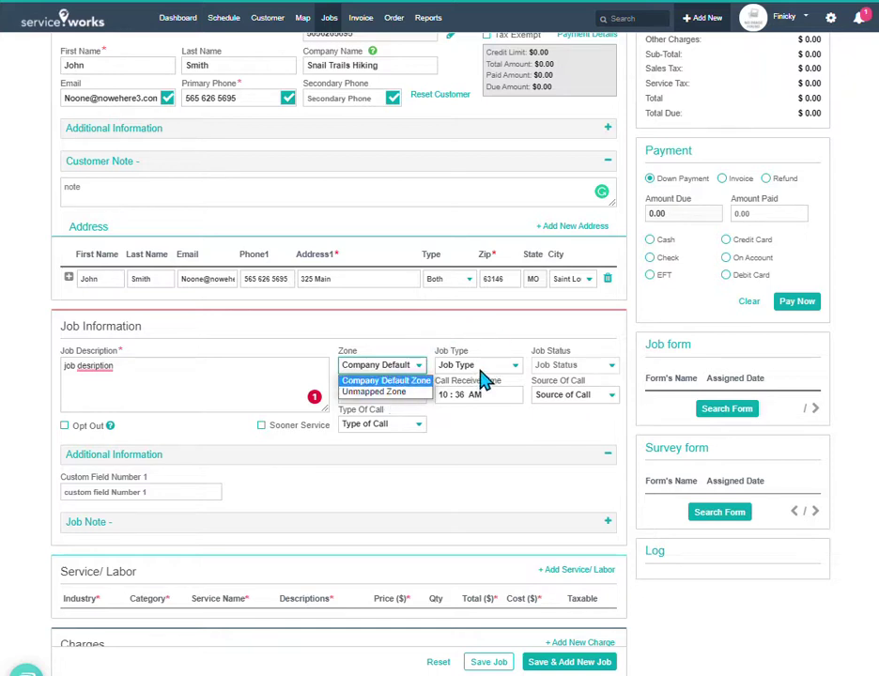
pyautogui.click(515, 343)
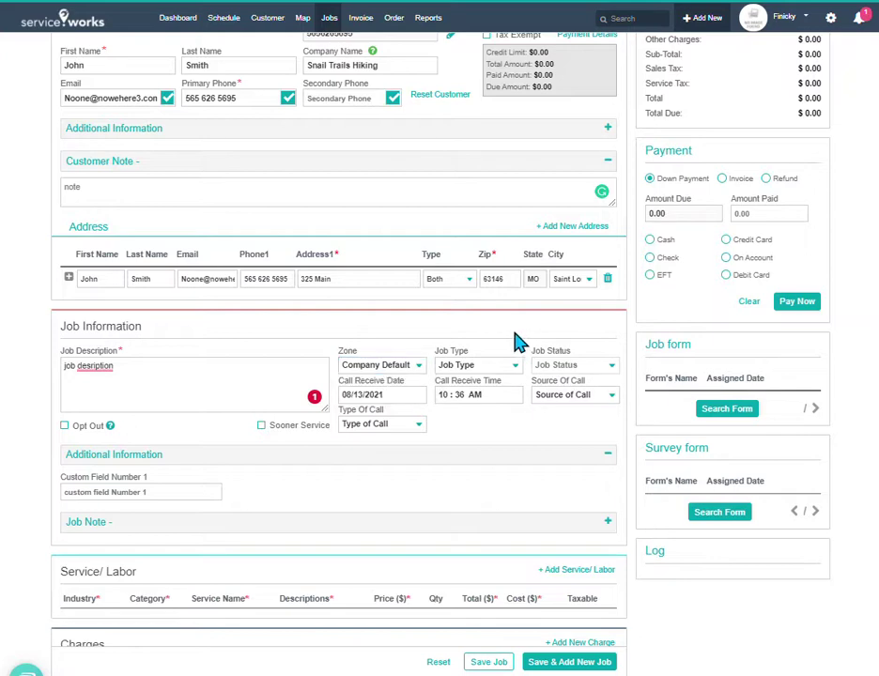
pyautogui.click(586, 398)
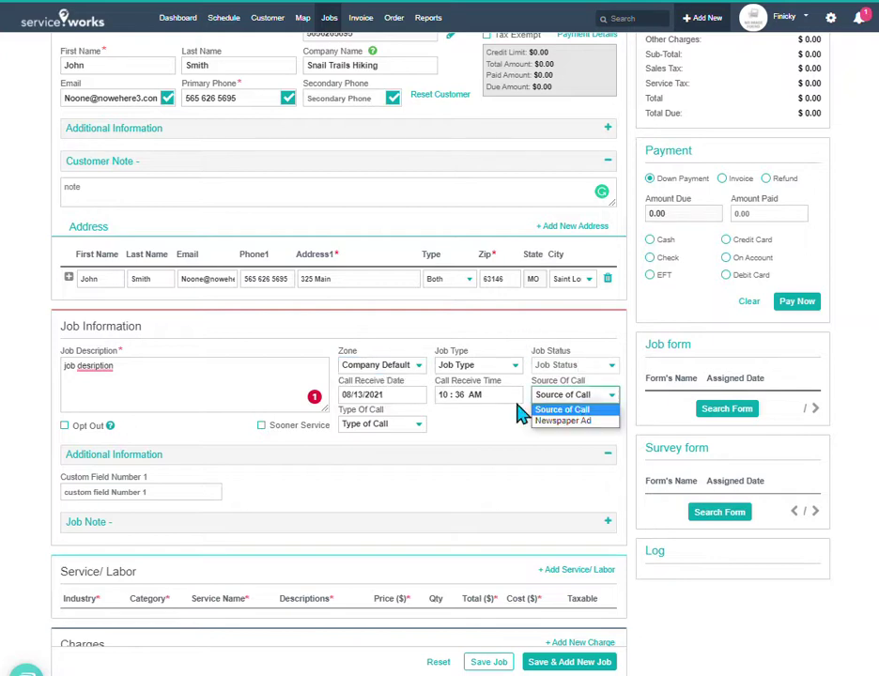
pyautogui.click(412, 435)
# - Enter 78998490 in Custom Field Number 1 under Additional Information
pyautogui.scroll(-1, 425, 436)
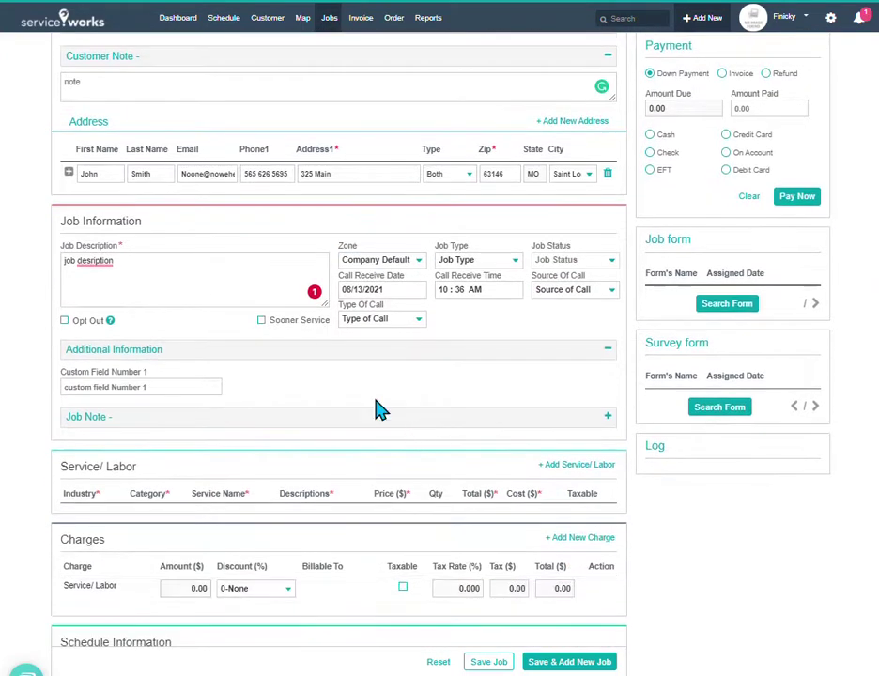
pyautogui.scroll(-1, 386, 385)
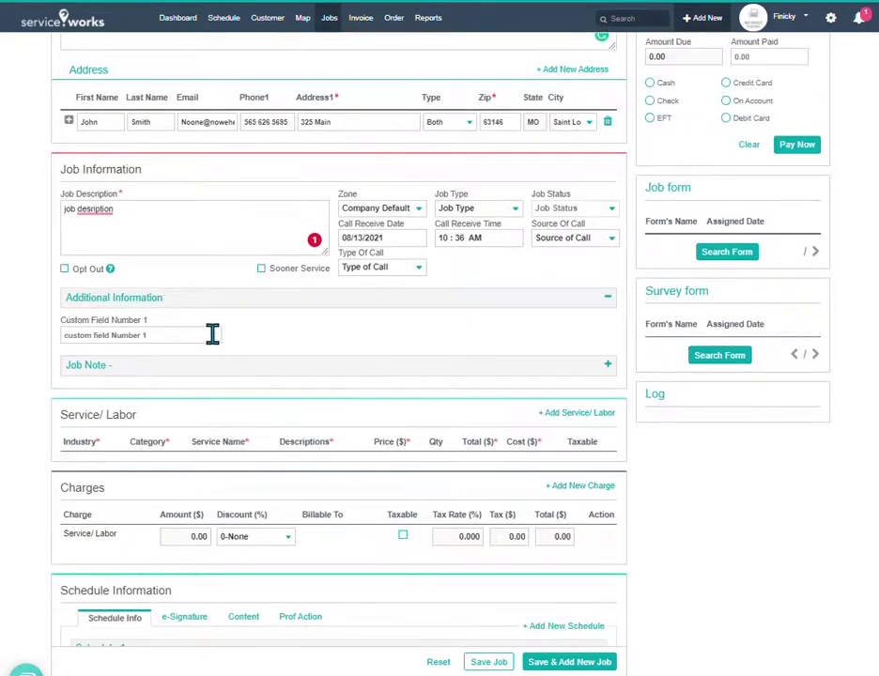
pyautogui.click(163, 335)
pyautogui.write('78998490')
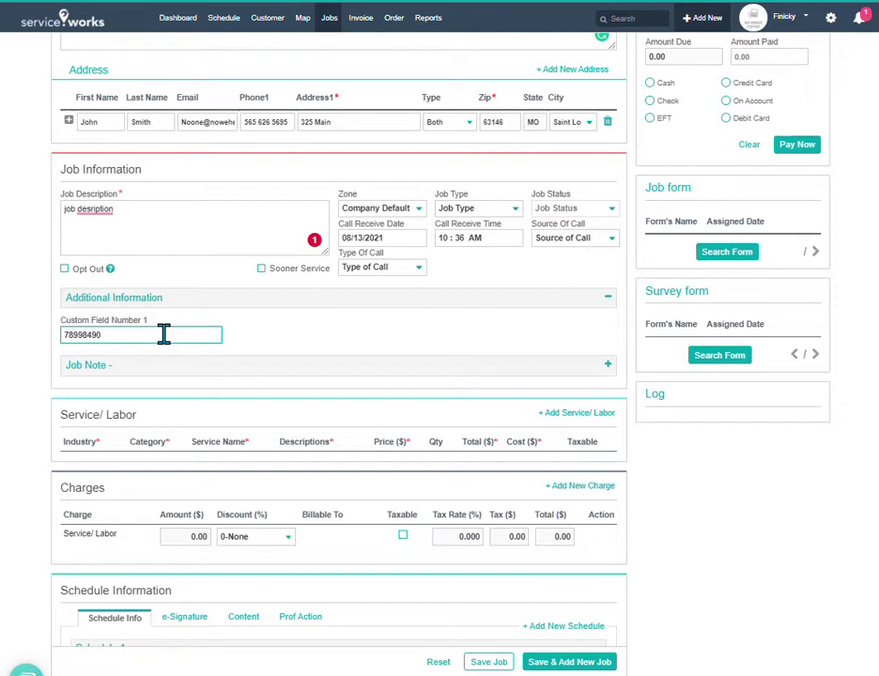
# - Expand the Job Note section to reveal its empty note area
pyautogui.scroll(-1, 261, 328)
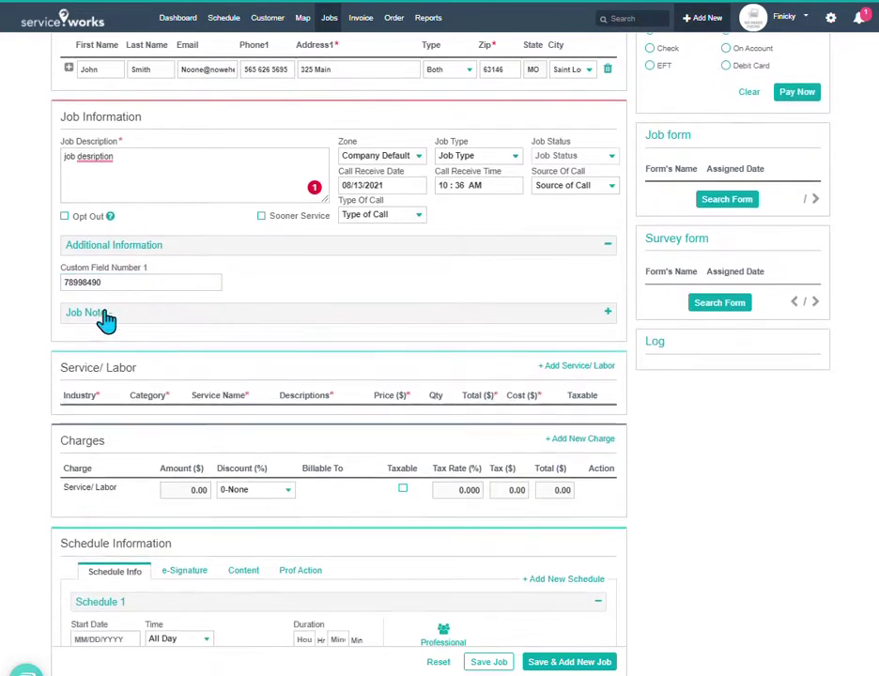
pyautogui.click(105, 315)
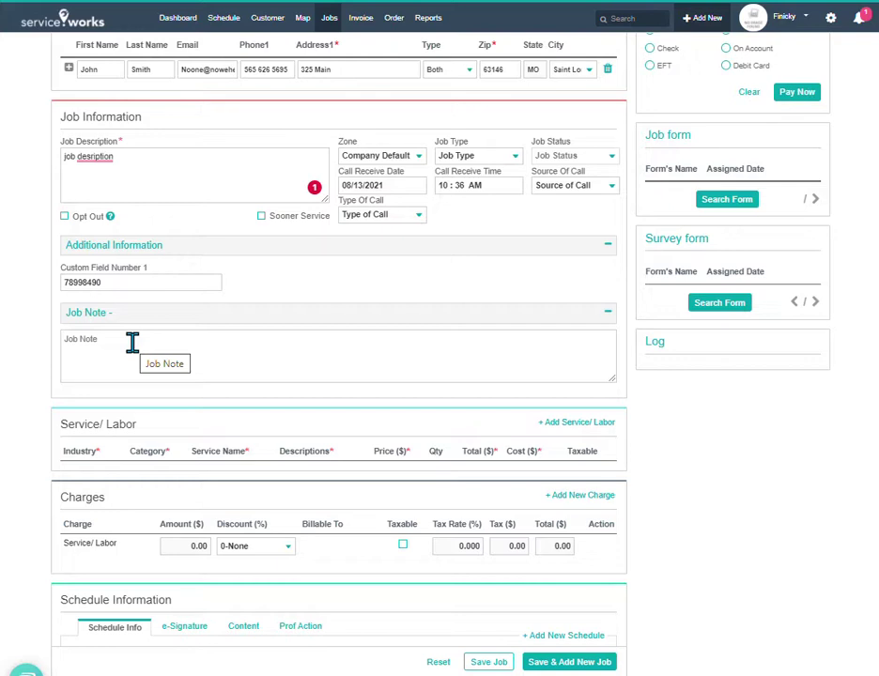
pyautogui.scroll(-2, 471, 372)
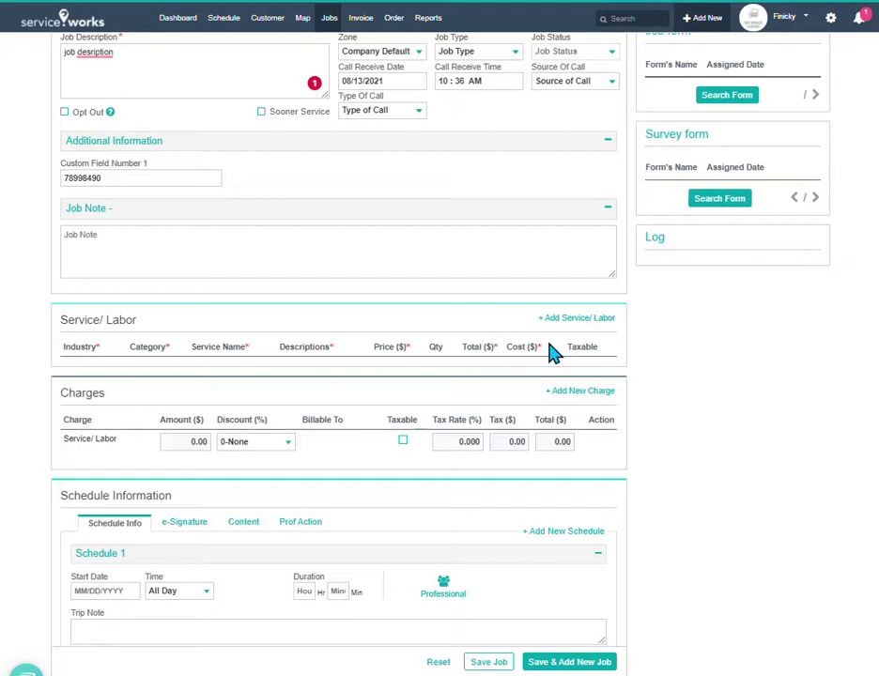
# - Add a Plumbing service line in the Drain Service category priced at 215.00
pyautogui.click(571, 321)
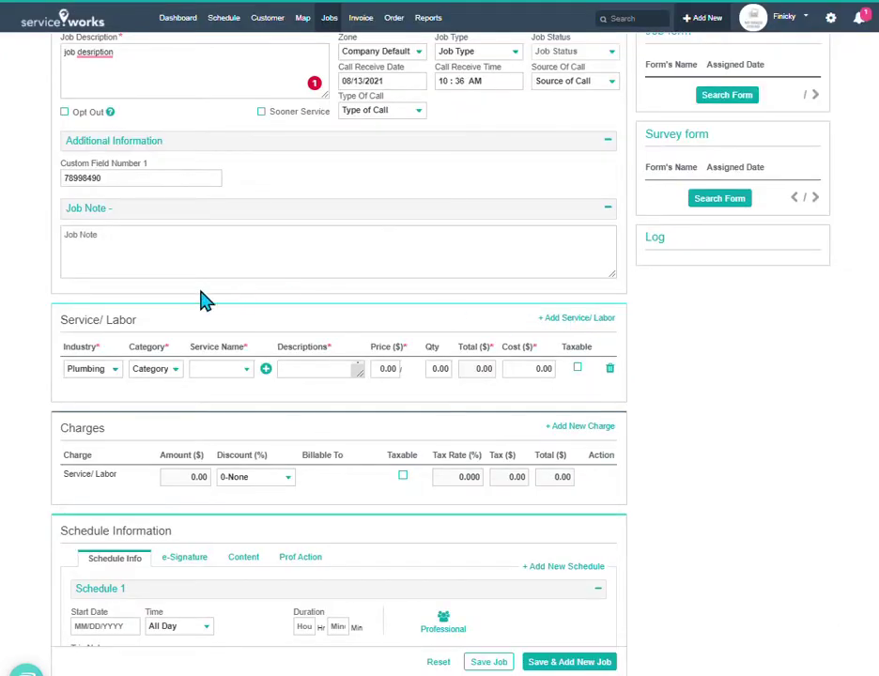
pyautogui.click(115, 370)
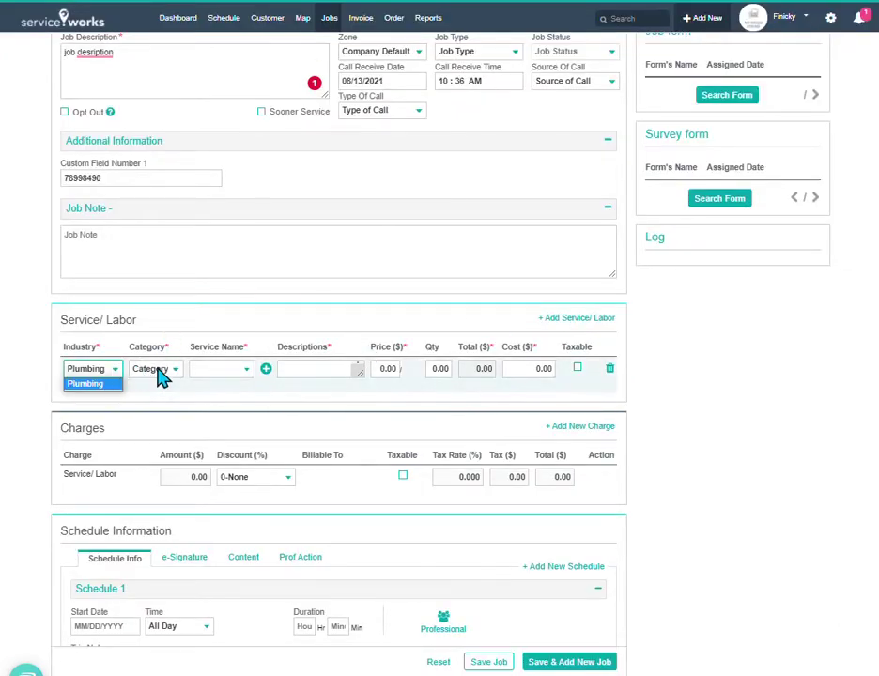
pyautogui.click(158, 371)
pyautogui.click(172, 398)
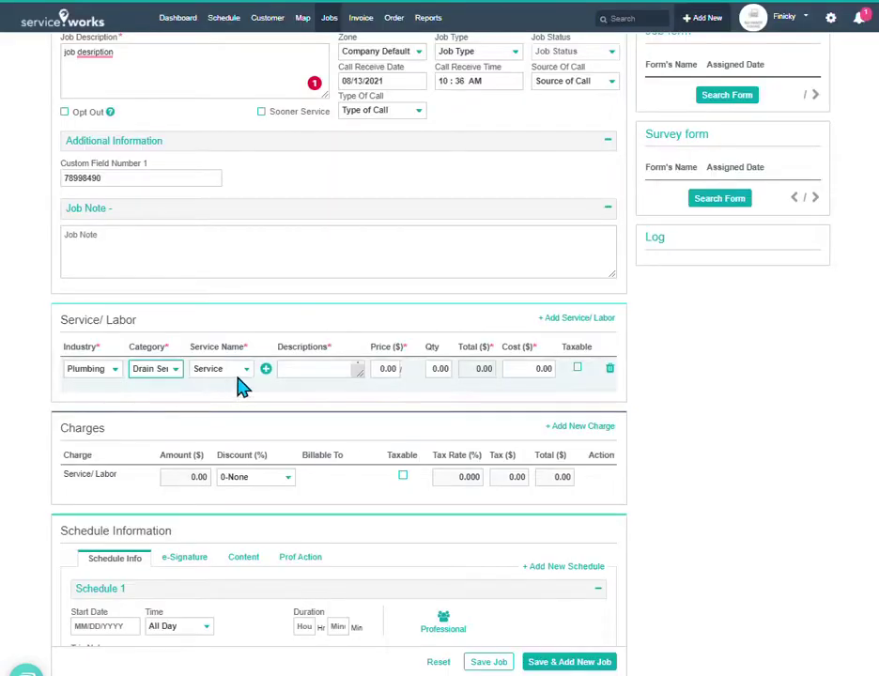
pyautogui.click(241, 371)
pyautogui.click(236, 394)
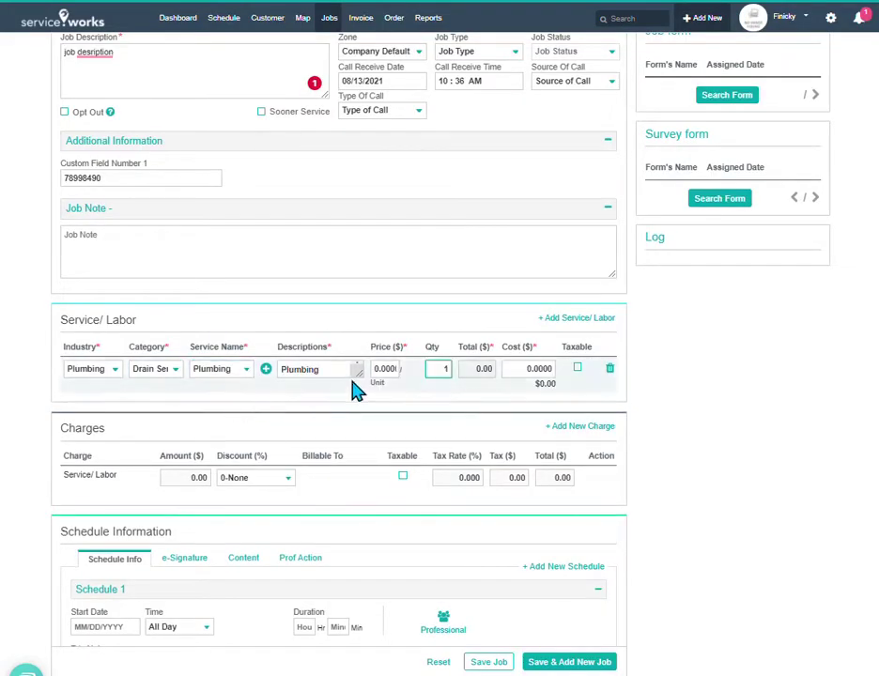
pyautogui.click(374, 369)
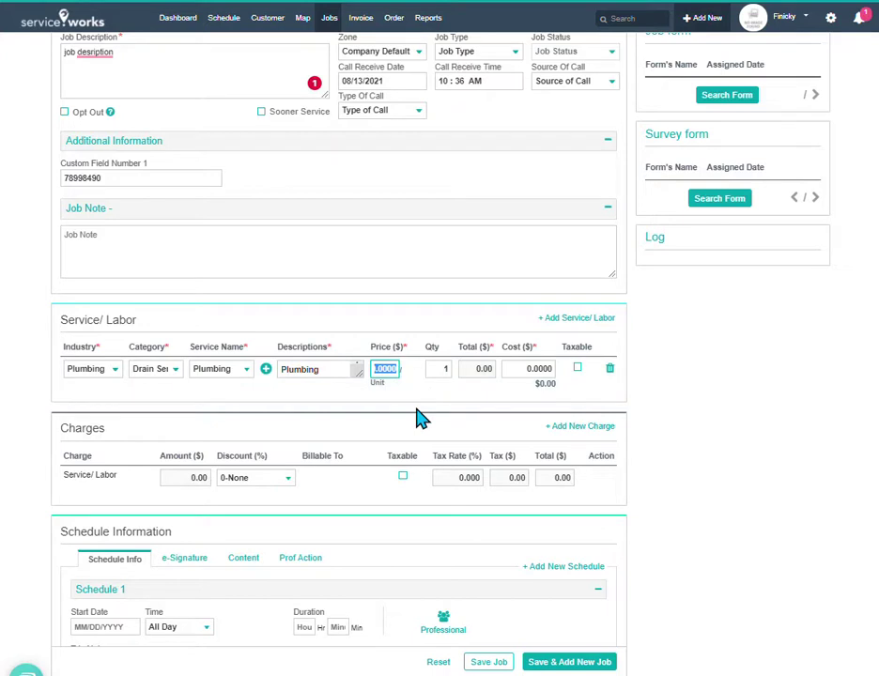
pyautogui.write('215.00')
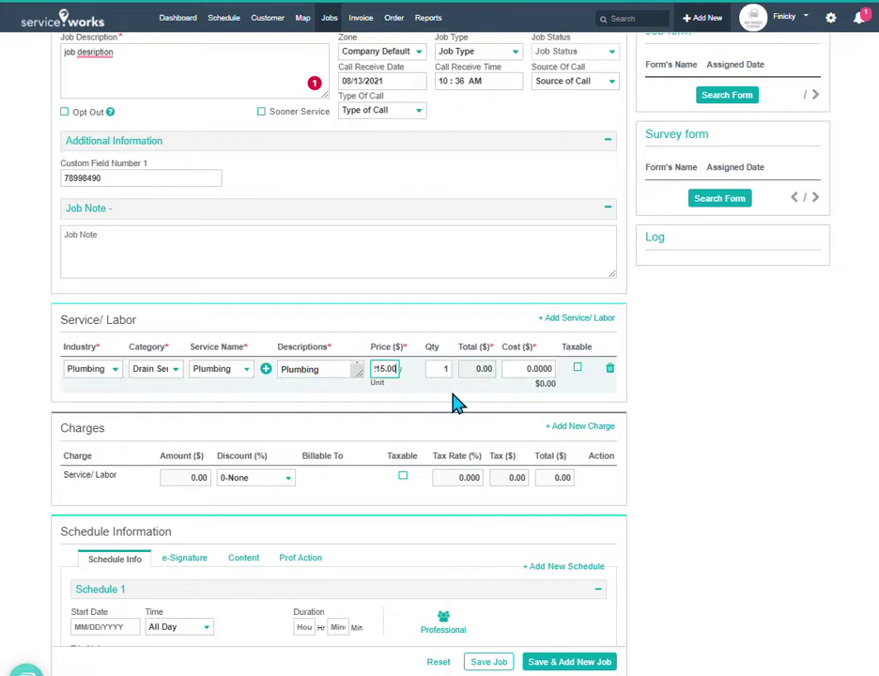
pyautogui.click(455, 402)
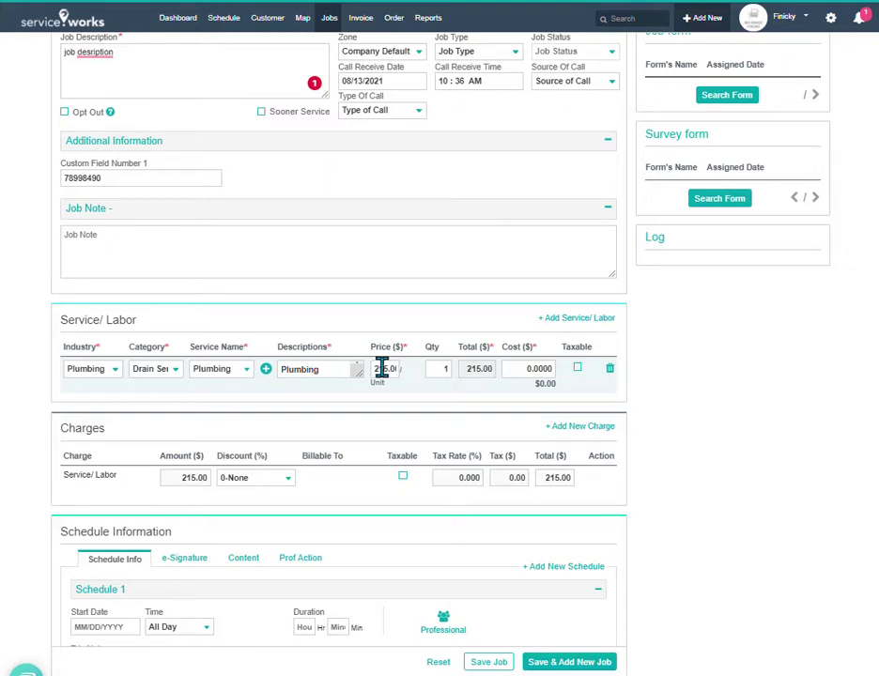
pyautogui.scroll(-1, 396, 376)
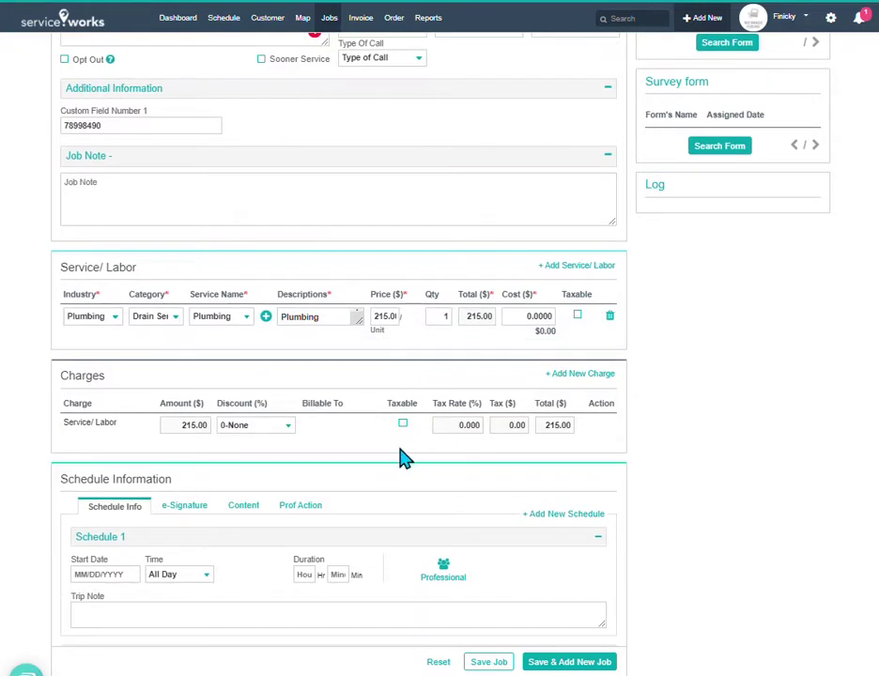
# - Set Schedule 1's start date to 08/16/2021 and its time slot to AM
pyautogui.scroll(-1, 400, 458)
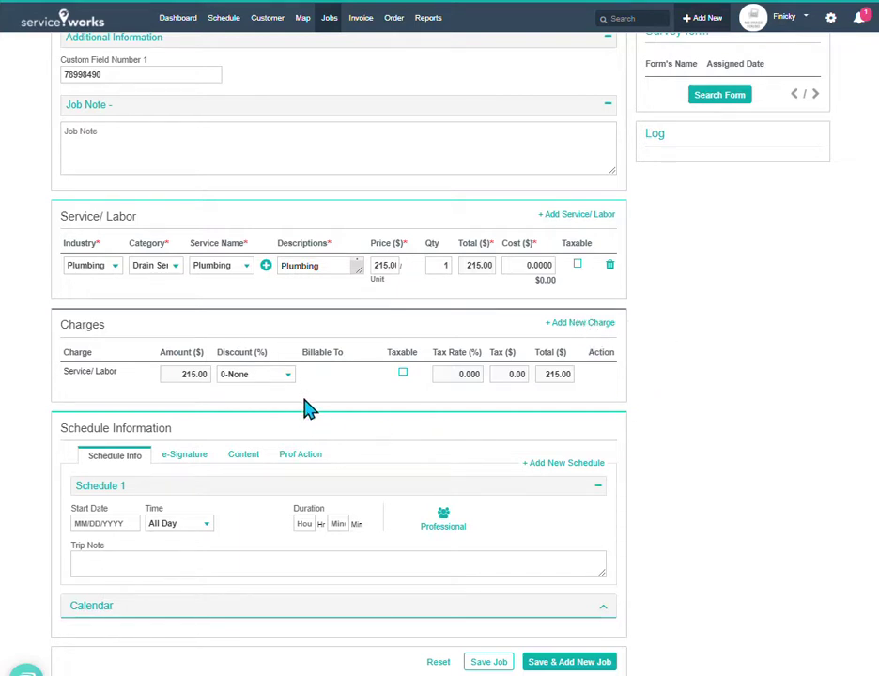
pyautogui.click(117, 523)
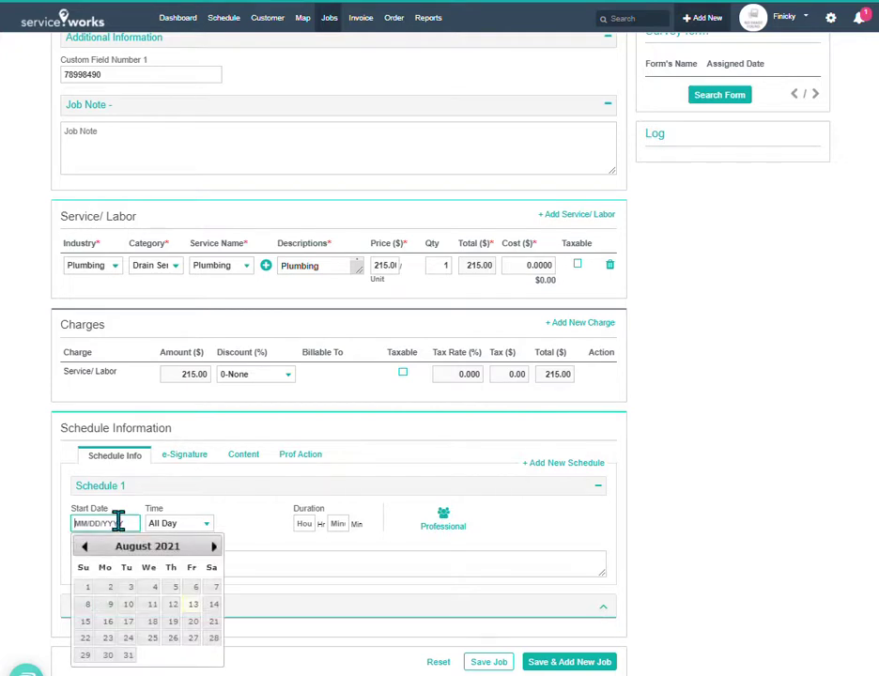
pyautogui.click(109, 622)
pyautogui.click(187, 532)
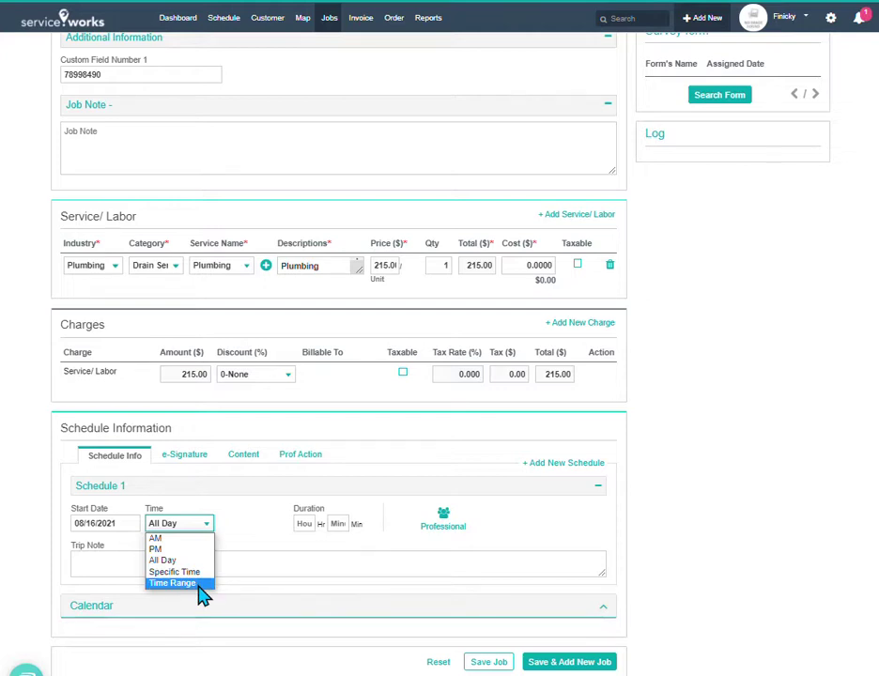
pyautogui.click(196, 539)
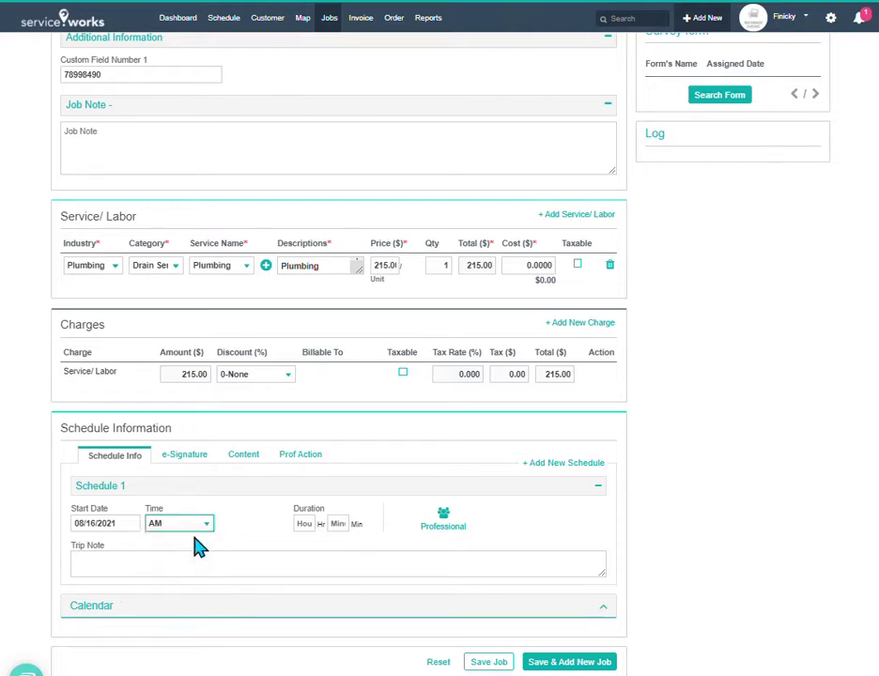
# - Assign the first technician as leader and professional for Schedule 1
pyautogui.click(443, 522)
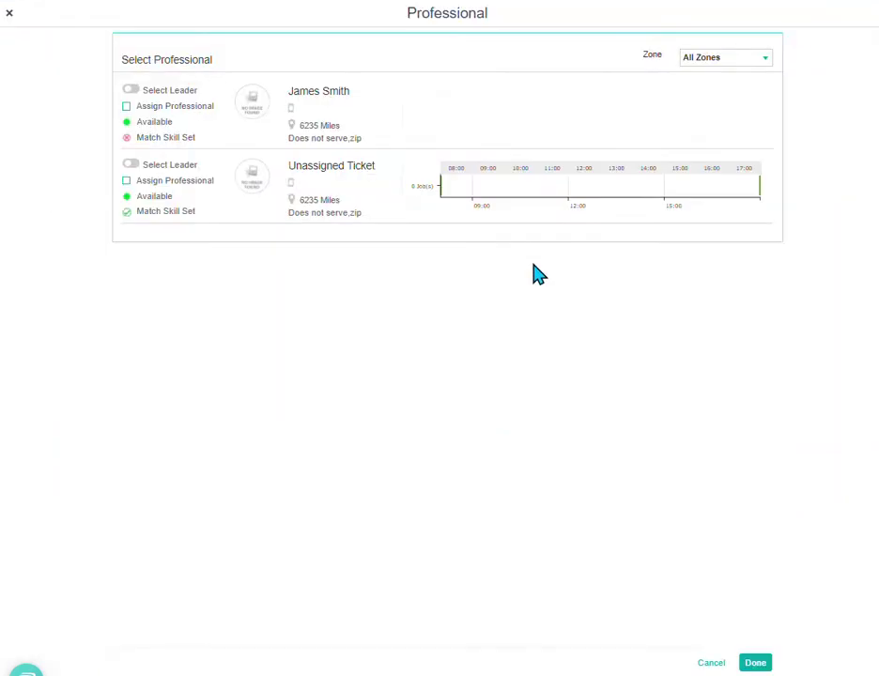
pyautogui.click(131, 89)
pyautogui.click(755, 664)
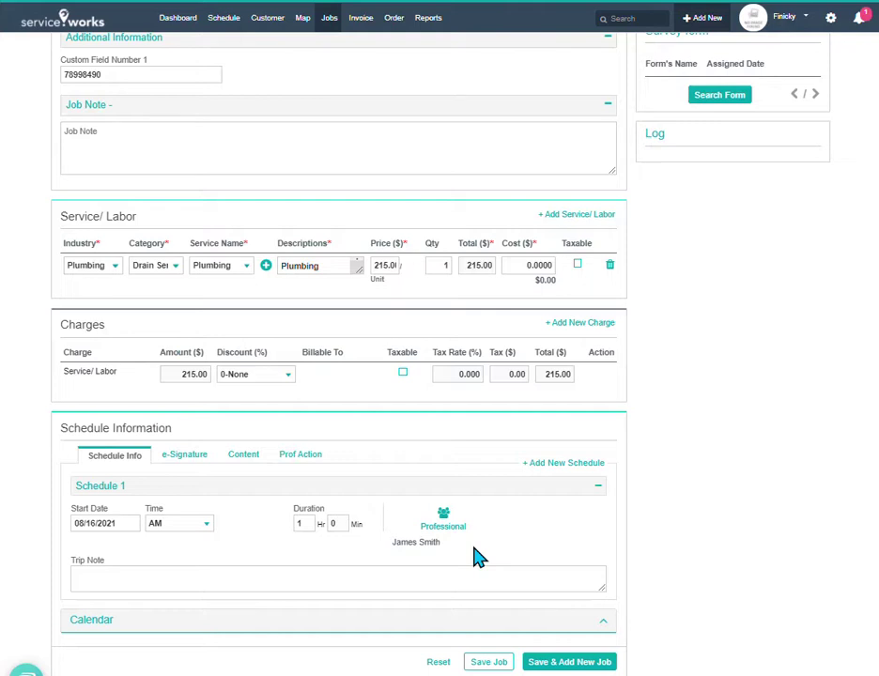
# - Save the new job and acknowledge the job-created confirmation
pyautogui.click(500, 664)
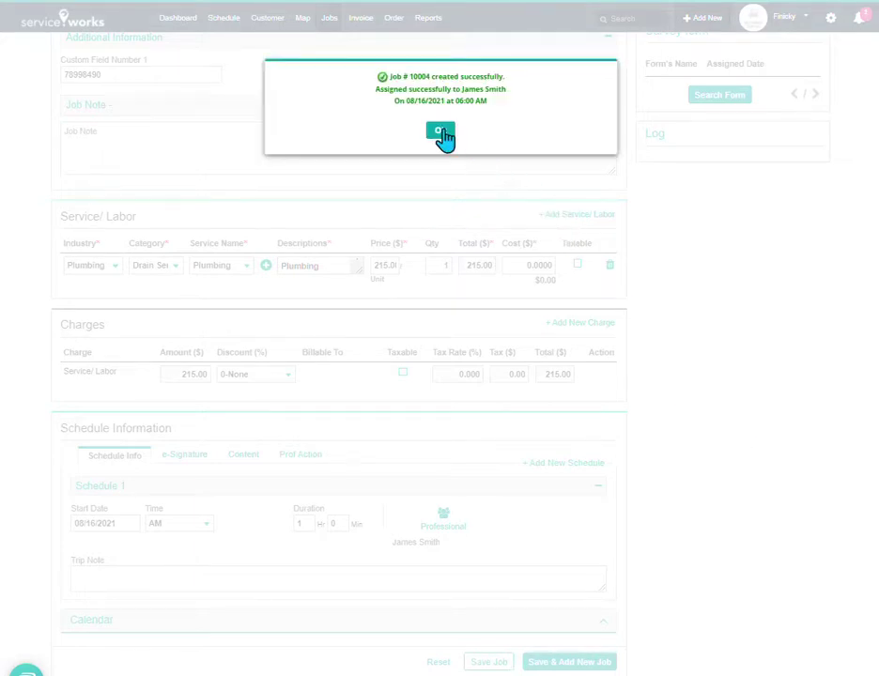
pyautogui.click(442, 133)
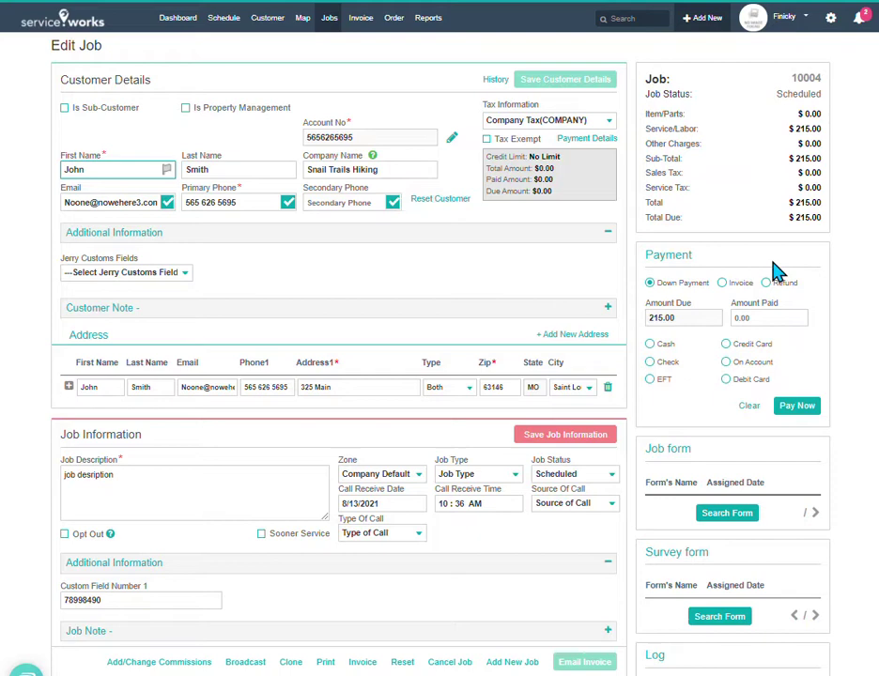
pyautogui.scroll(-1, 777, 274)
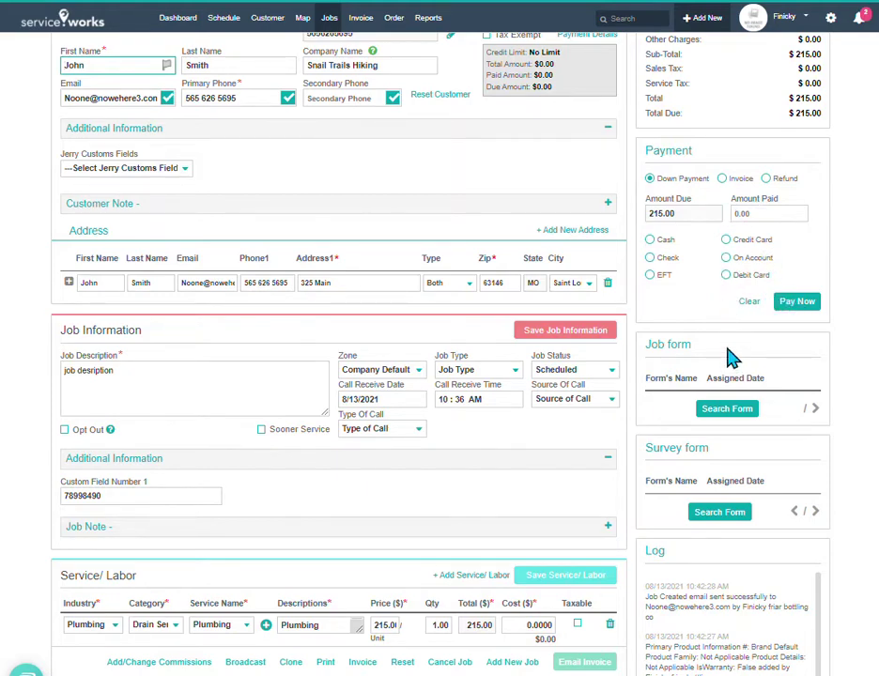
pyautogui.scroll(-5, 732, 354)
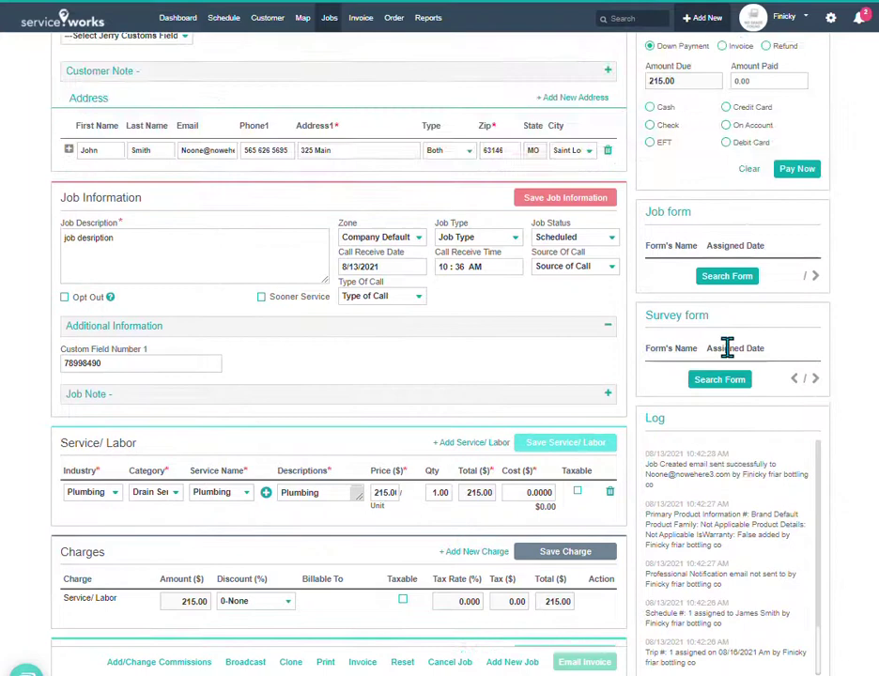
pyautogui.scroll(1, 728, 352)
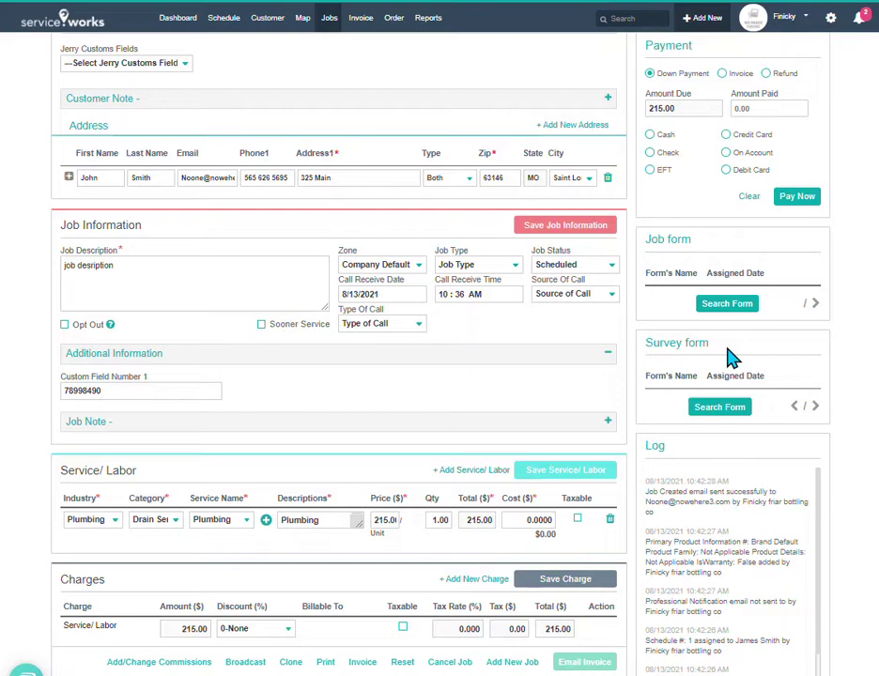
pyautogui.scroll(-5, 730, 357)
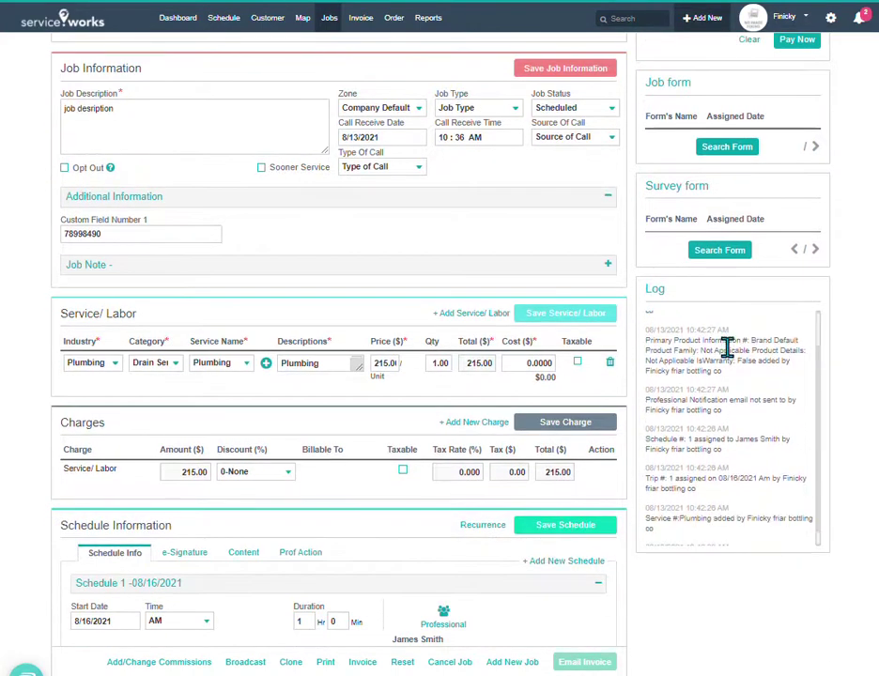
pyautogui.scroll(5, 580, 492)
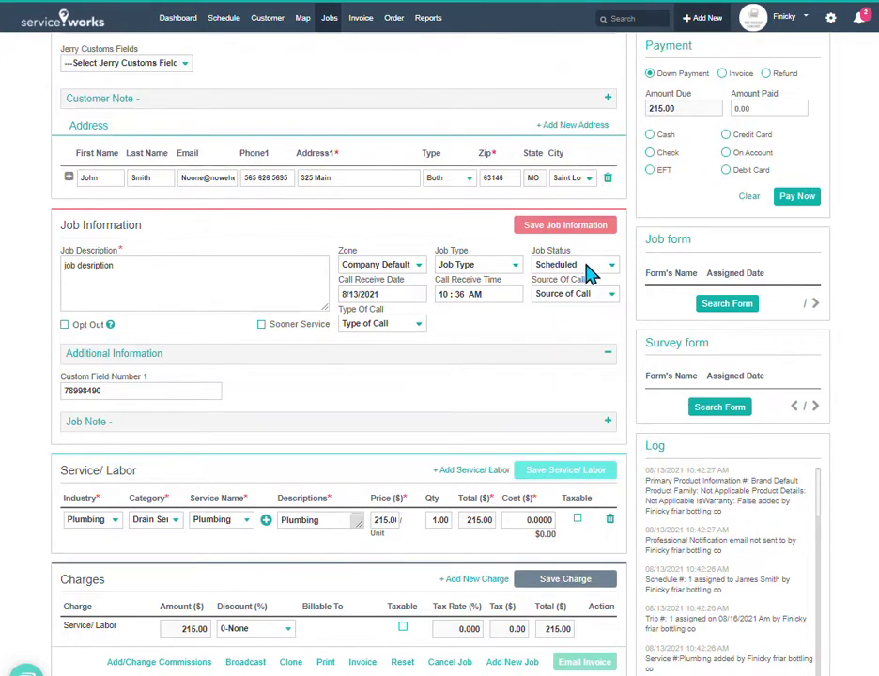
pyautogui.click(586, 267)
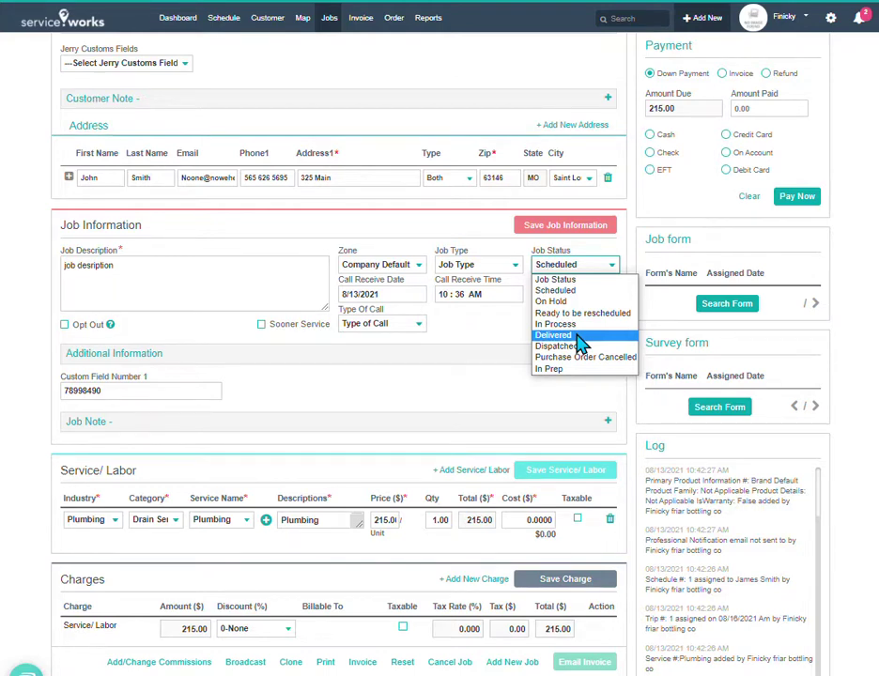
pyautogui.click(518, 345)
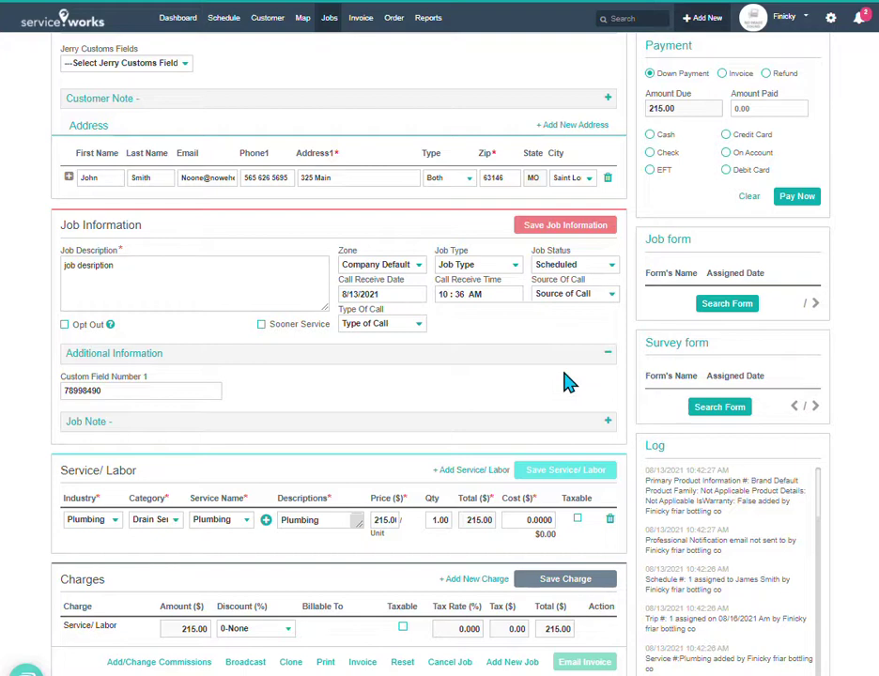